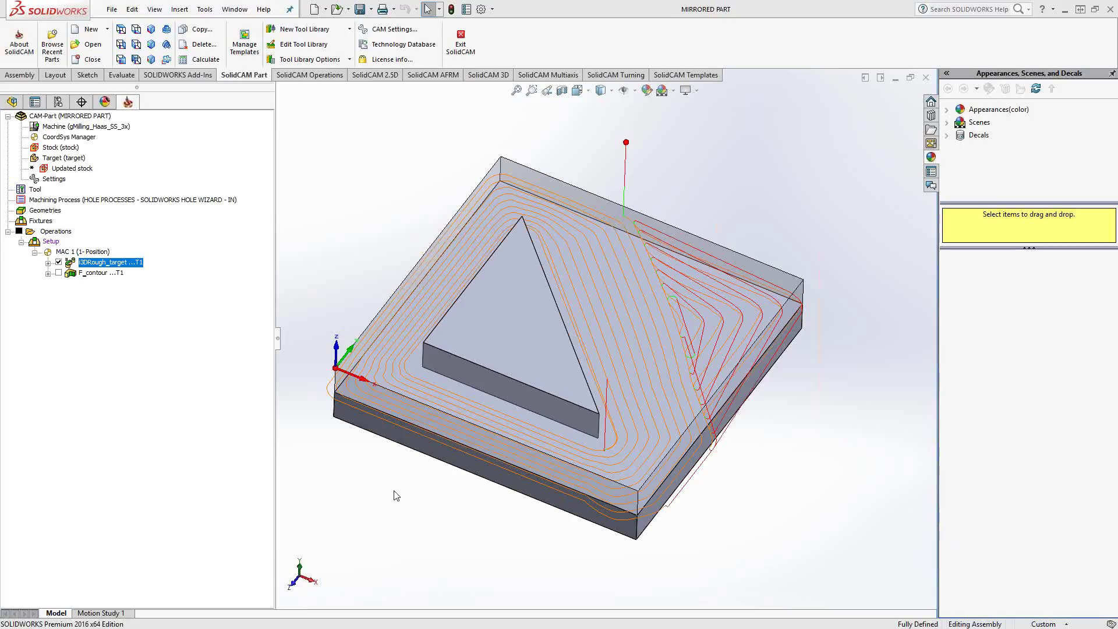
- Hide the toolpaths of both the 3D roughing and F_contour operations
{"action": "right_click", "coordinate": [96, 264]}
{"action": "left_click", "coordinate": [65, 326]}
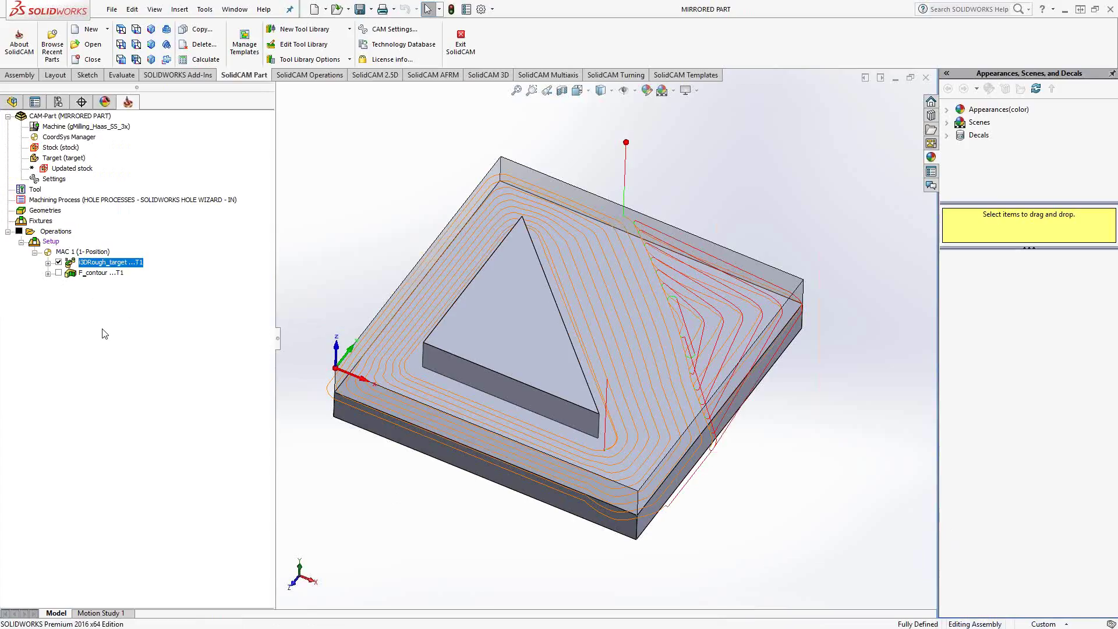
{"action": "left_click", "coordinate": [58, 262]}
{"action": "left_click", "coordinate": [59, 273]}
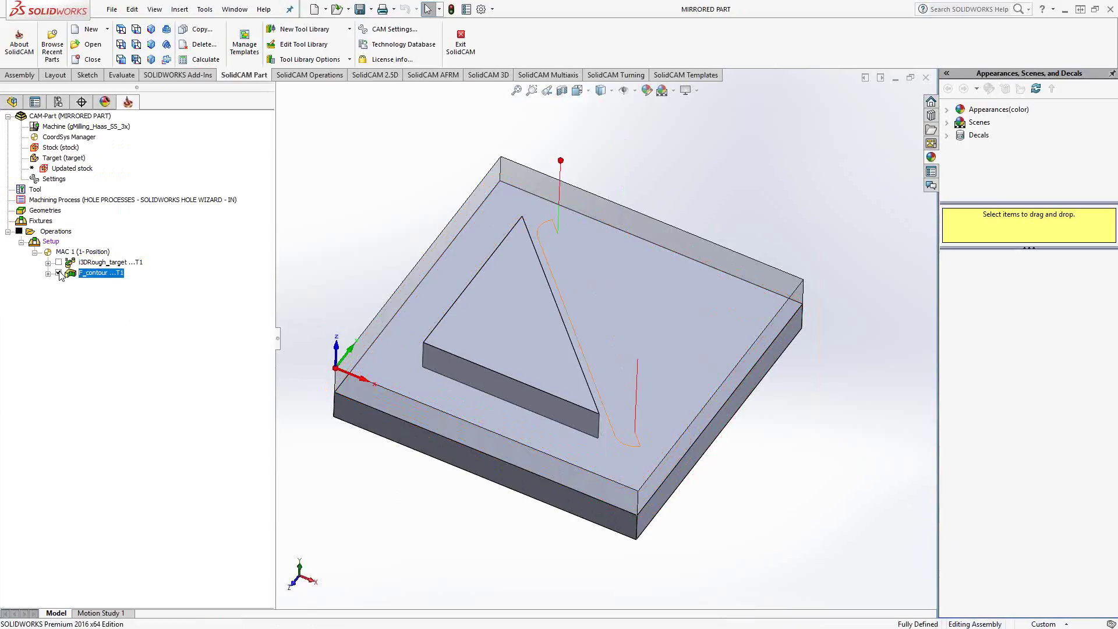
{"action": "left_click", "coordinate": [58, 273]}
- Suppress the 3DRough_target operation, then select F_contour on its own
{"action": "left_click", "coordinate": [98, 262], "text": "ctrl"}
{"action": "right_click", "coordinate": [97, 263]}
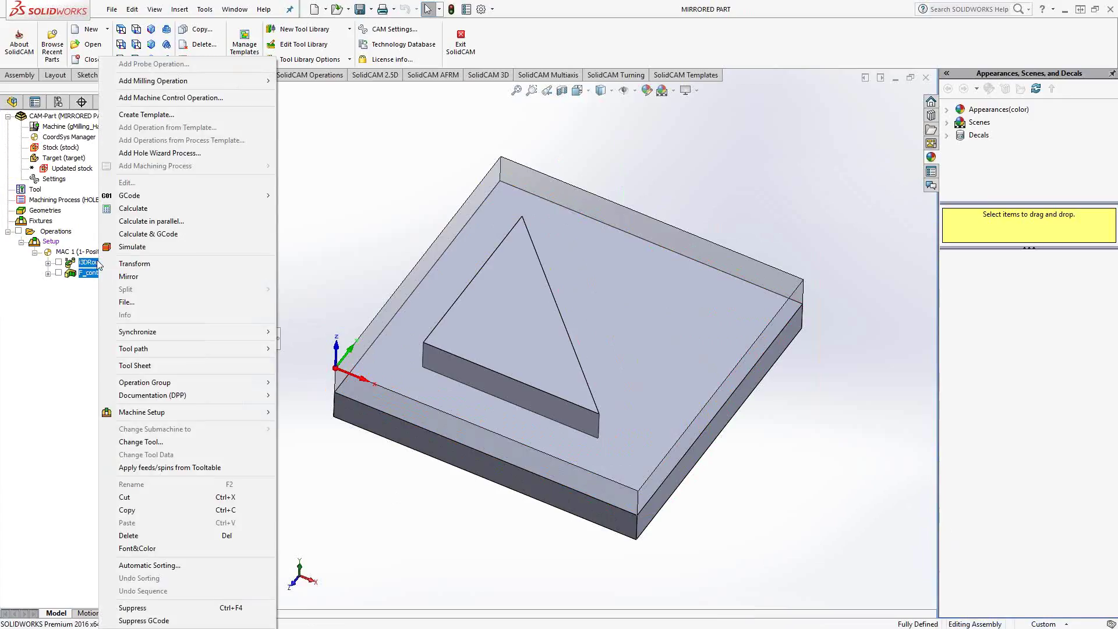
{"action": "left_click", "coordinate": [151, 607]}
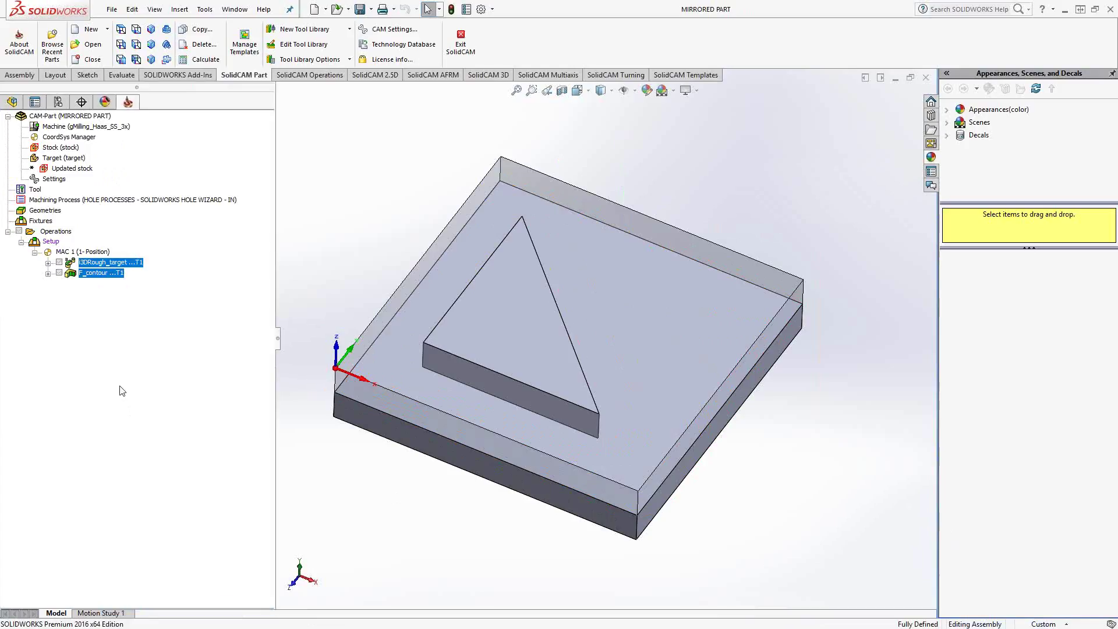
{"action": "left_click", "coordinate": [97, 274]}
{"action": "right_click", "coordinate": [101, 275]}
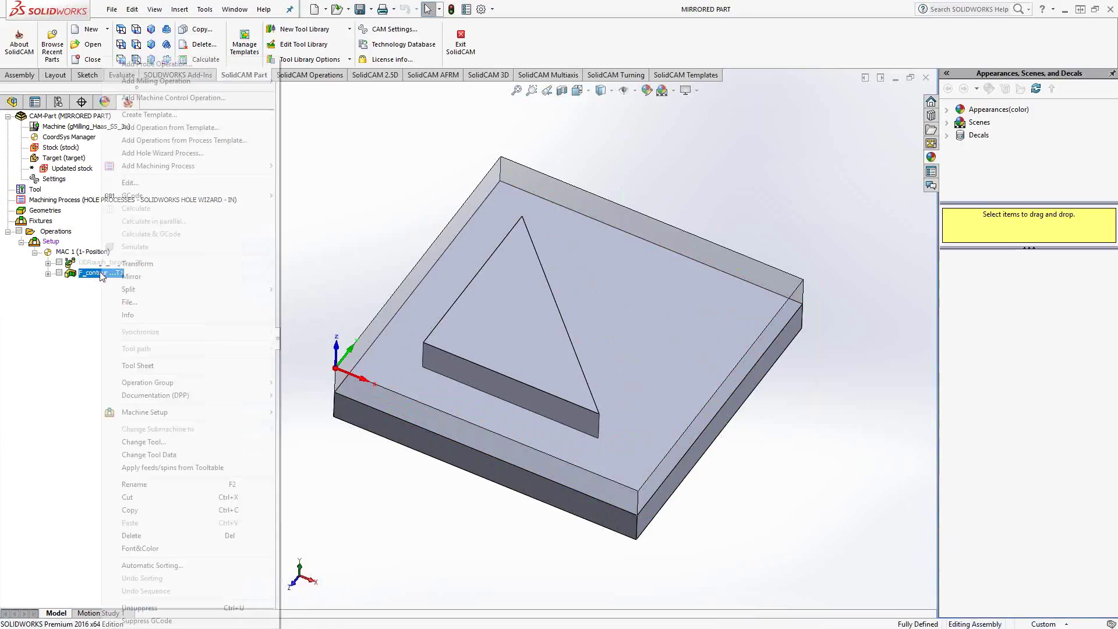
- Mirror F_contour, adding the copy as a new operation at the end of the tree
{"action": "left_click", "coordinate": [131, 277]}
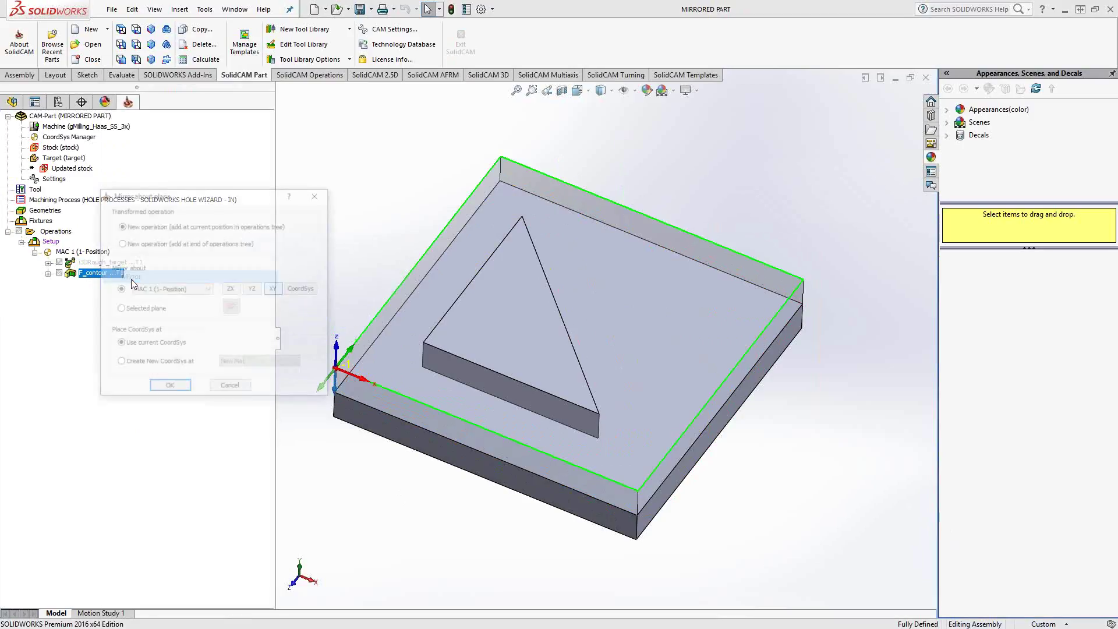
{"action": "left_click_drag", "start_coordinate": [211, 195], "coordinate": [213, 272]}
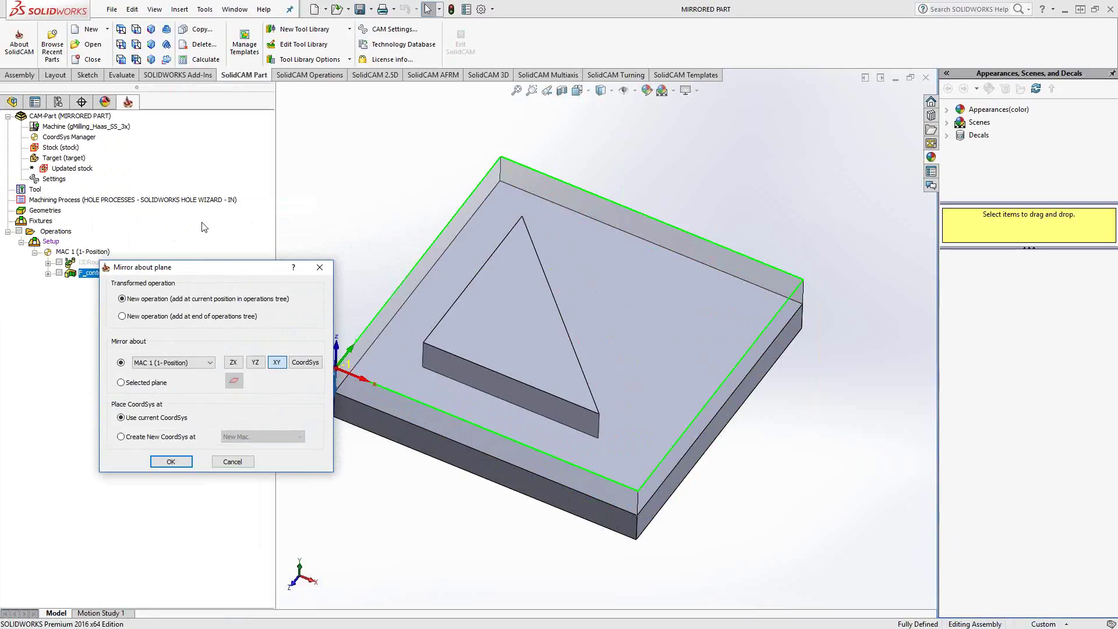
{"action": "left_click_drag", "start_coordinate": [202, 270], "coordinate": [258, 237]}
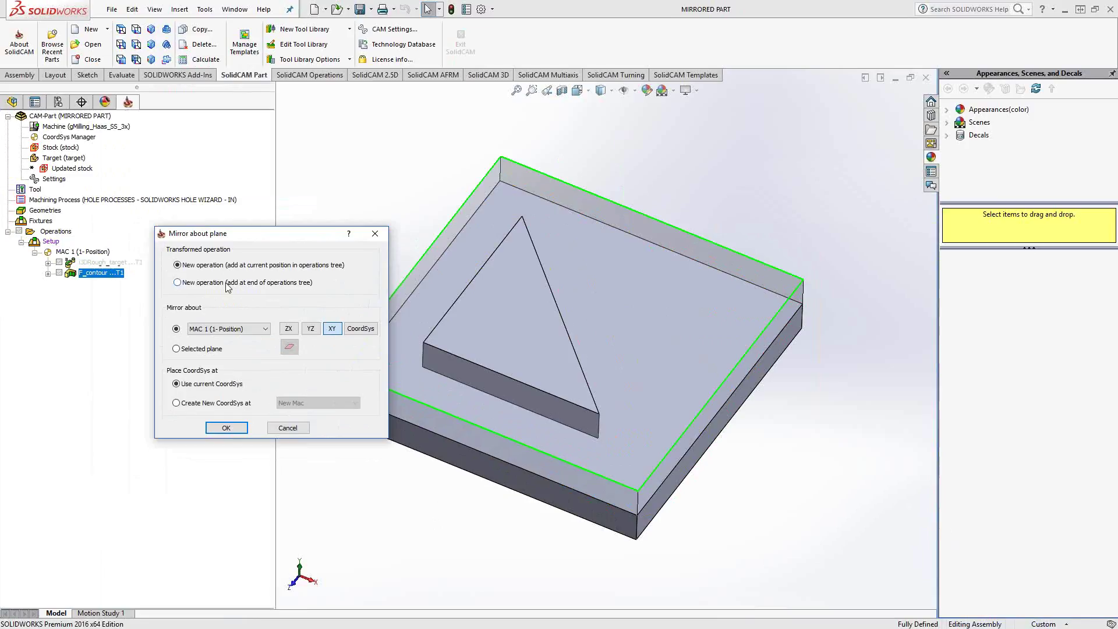
{"action": "left_click", "coordinate": [182, 285]}
- Mirror F_contour about MAC 1's YZ plane using the current CoordSys, creating F_contour 1
{"action": "left_click_drag", "start_coordinate": [303, 236], "coordinate": [234, 164]}
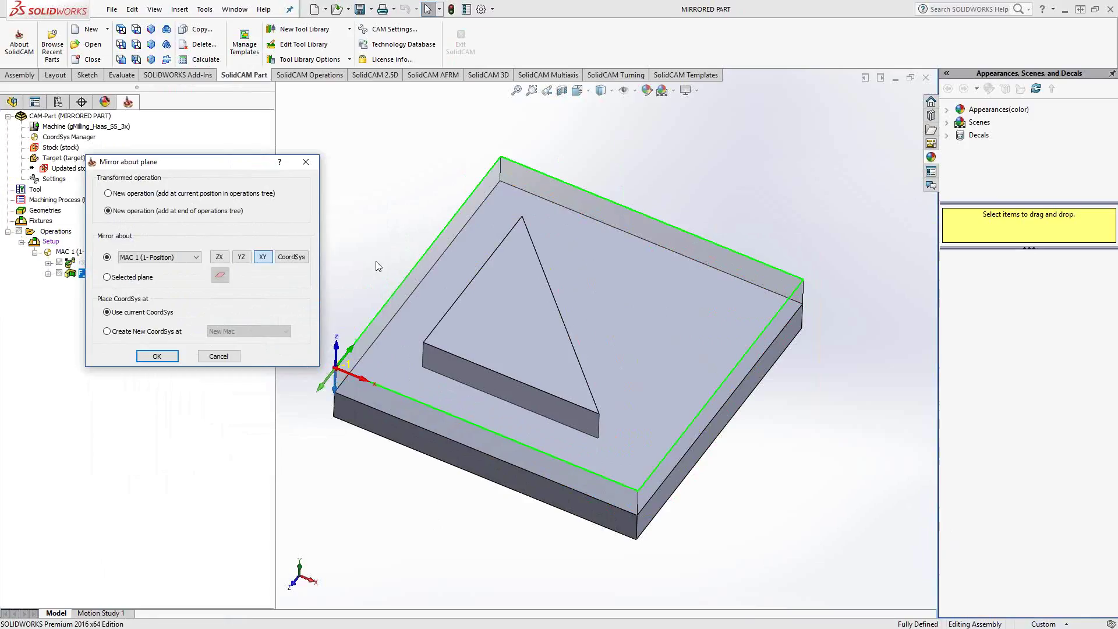
{"action": "left_click", "coordinate": [242, 260]}
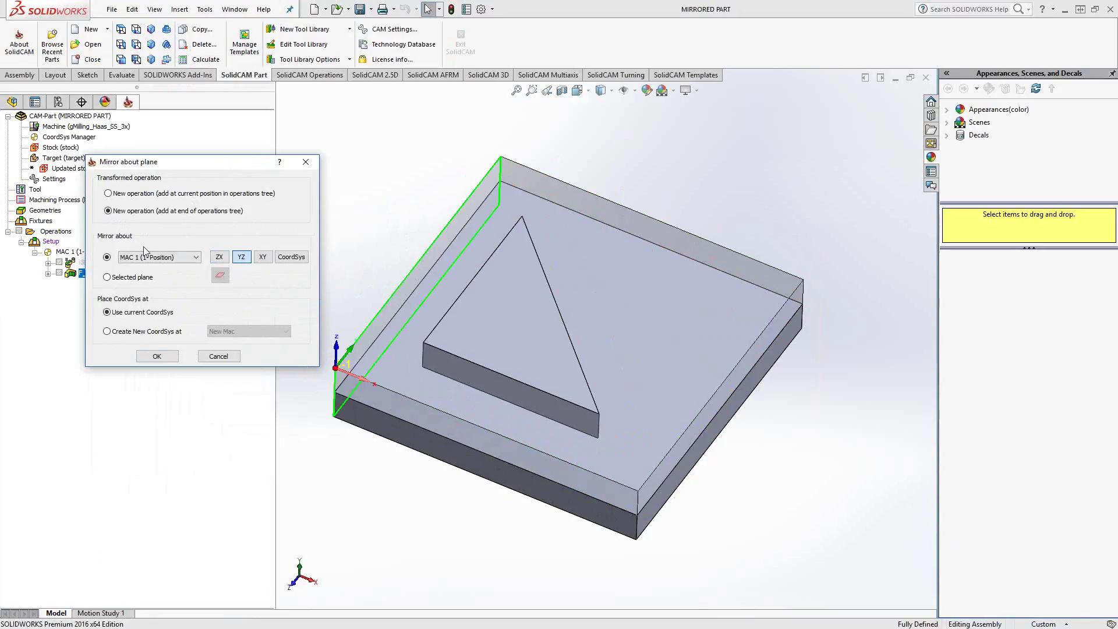
{"action": "left_click_drag", "start_coordinate": [184, 168], "coordinate": [228, 176]}
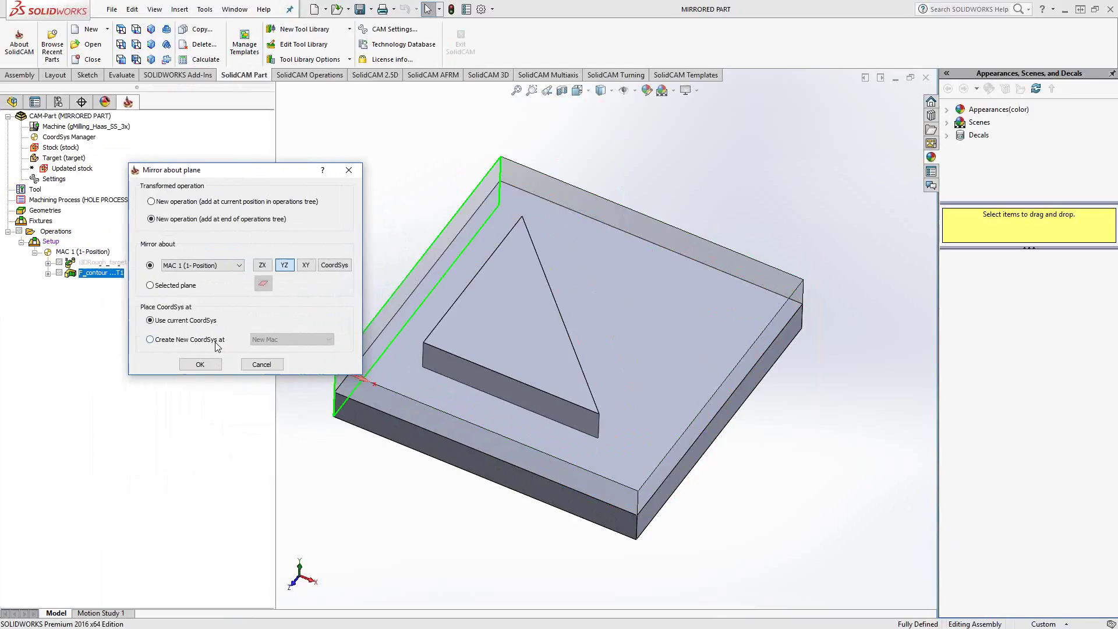
{"action": "left_click", "coordinate": [200, 365]}
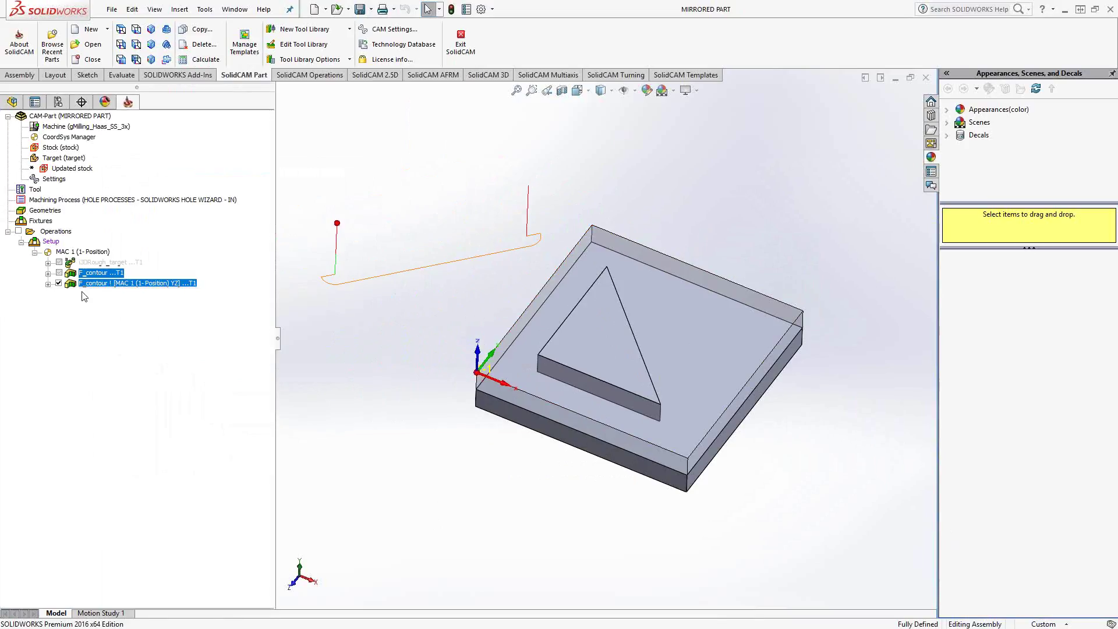
- Hide the F_contour 1 toolpath and show Plane1, the part's mid-plane, from the feature tree
{"action": "left_click", "coordinate": [59, 283]}
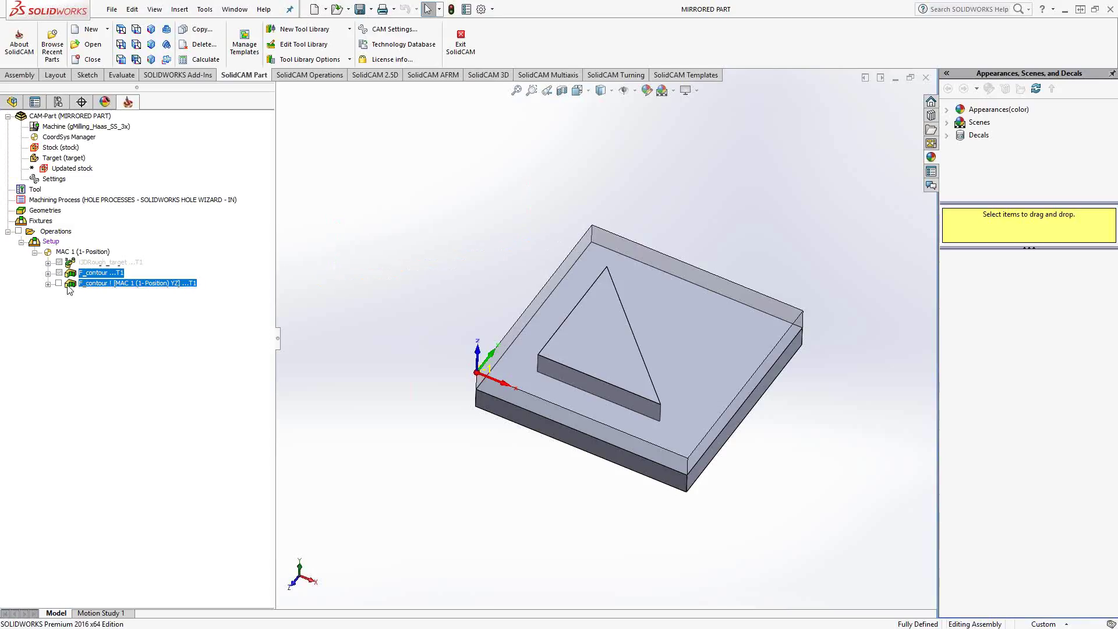
{"action": "left_click", "coordinate": [114, 284]}
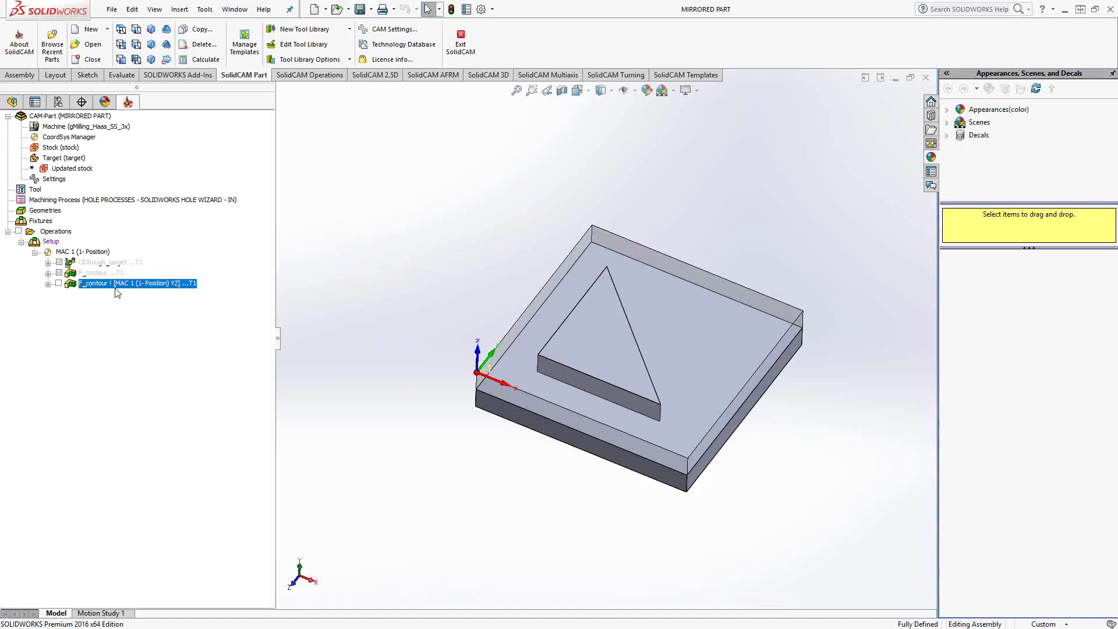
{"action": "left_click", "coordinate": [12, 102]}
{"action": "left_click", "coordinate": [53, 349]}
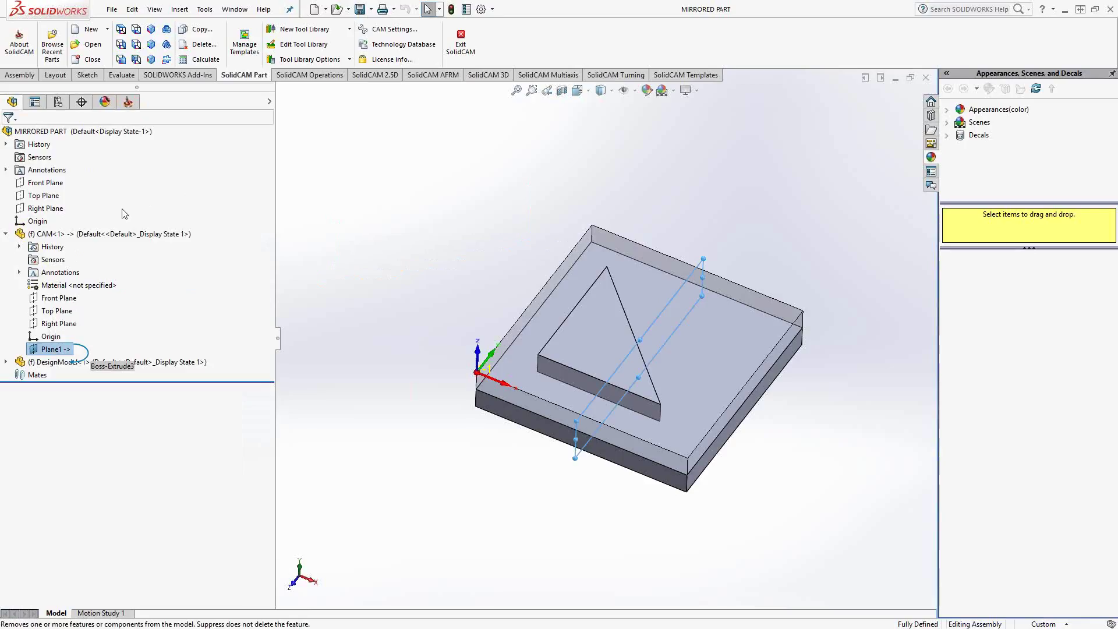
{"action": "left_click", "coordinate": [128, 104]}
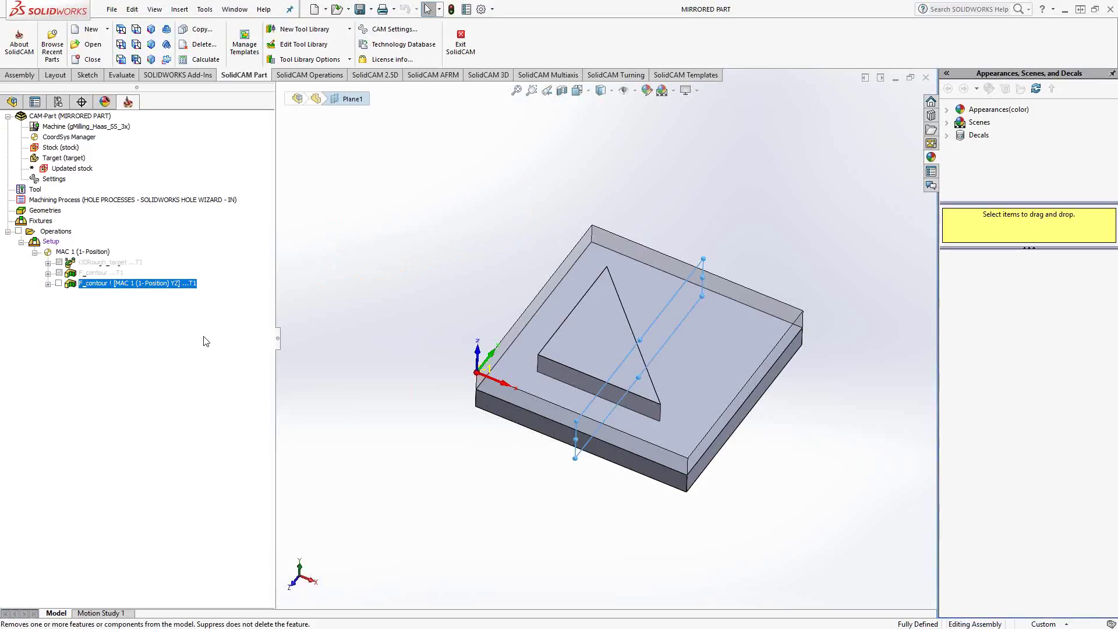
- Mirror 3DRough_target about a selected plane, choosing Plane1 as the mirror plane
{"action": "left_click", "coordinate": [96, 264]}
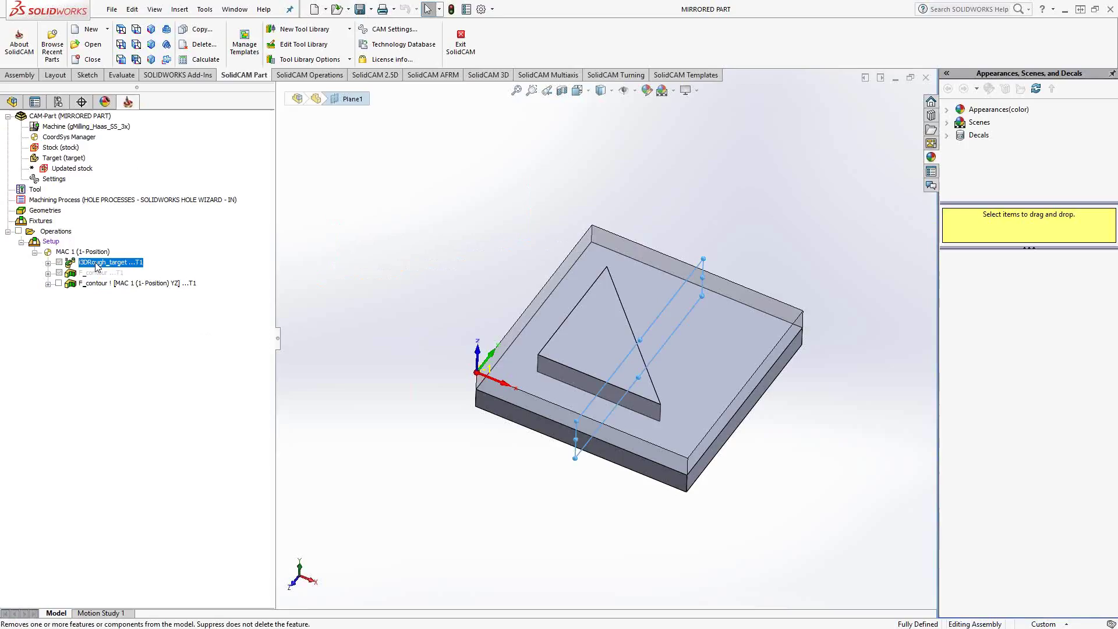
{"action": "right_click", "coordinate": [96, 267]}
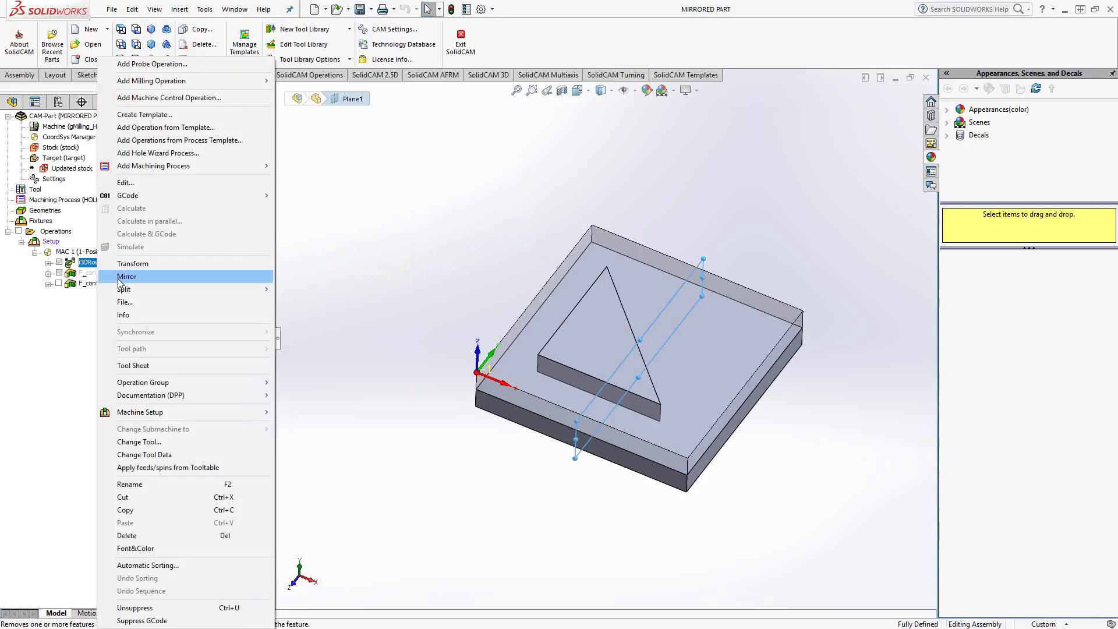
{"action": "left_click", "coordinate": [120, 278]}
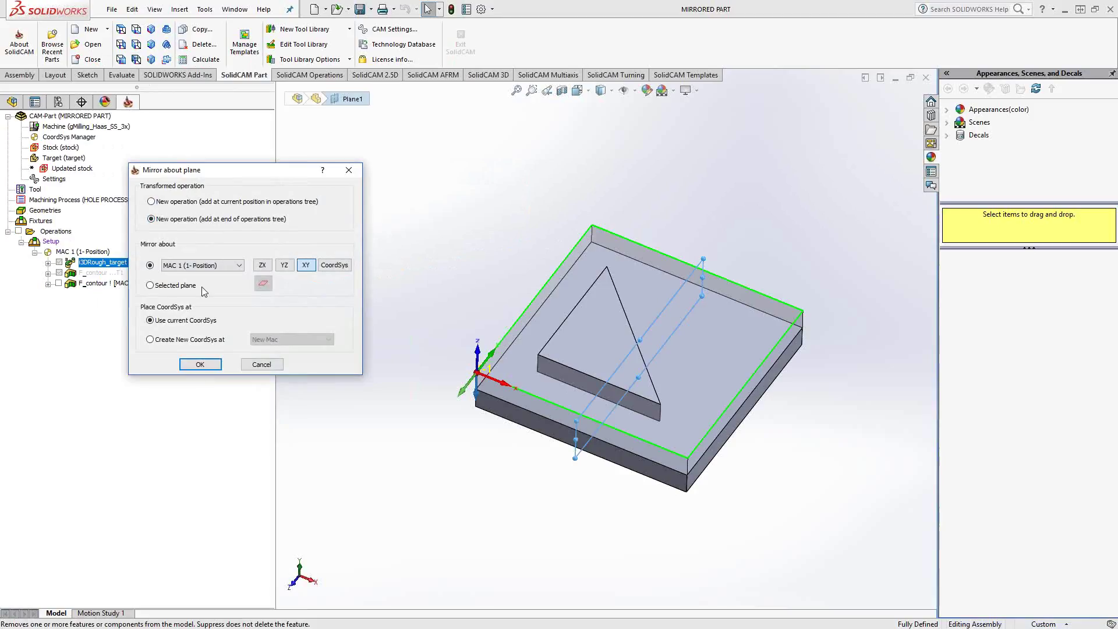
{"action": "left_click", "coordinate": [152, 287]}
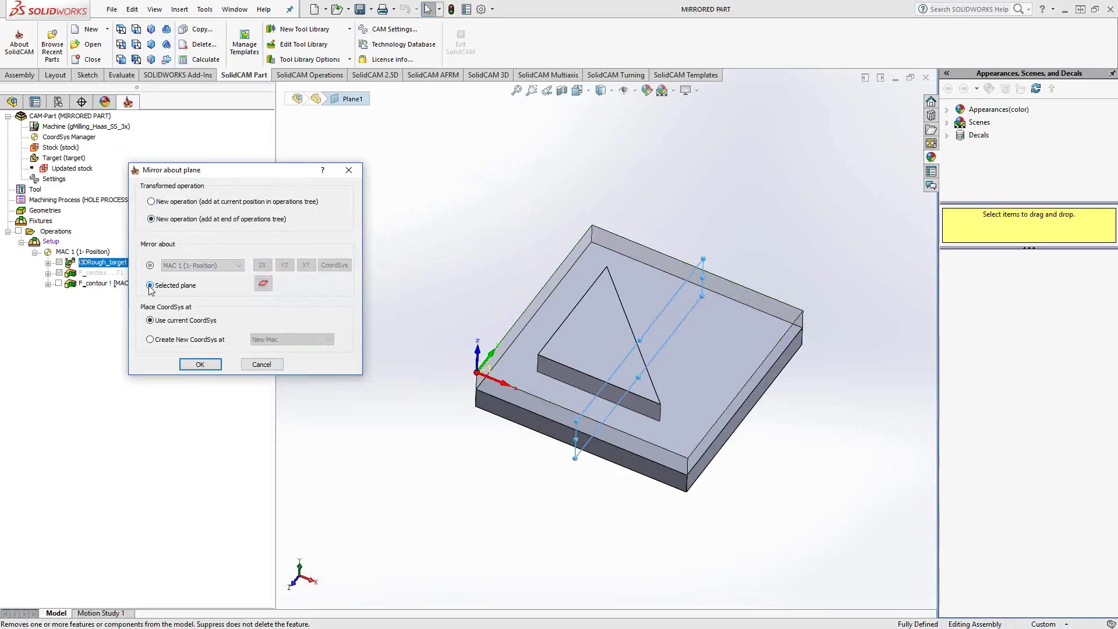
{"action": "left_click", "coordinate": [263, 283]}
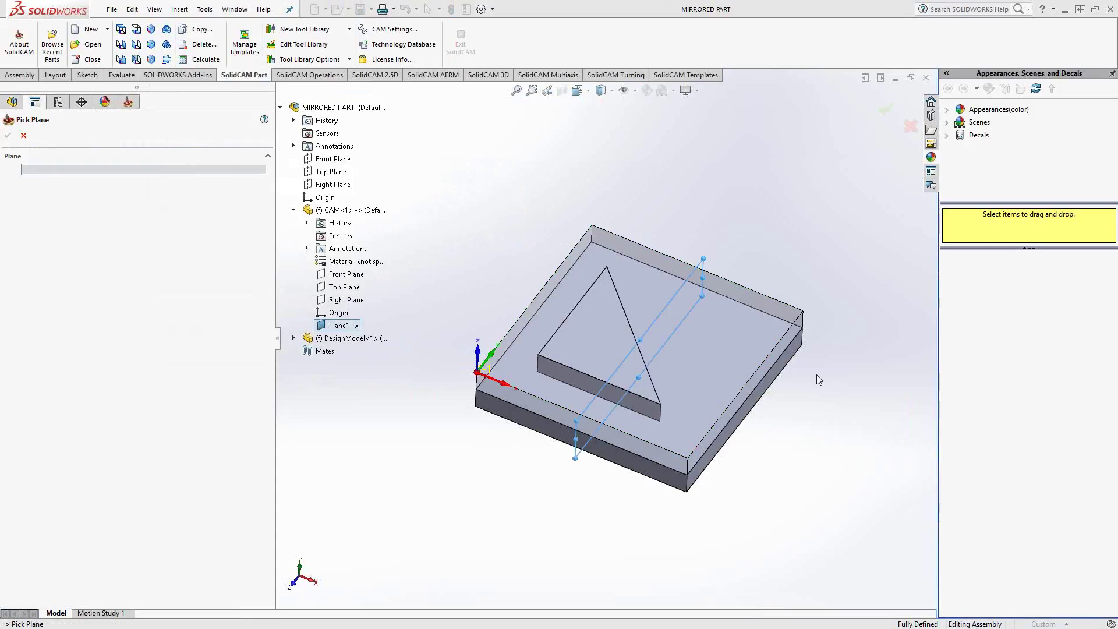
{"action": "left_click", "coordinate": [795, 327]}
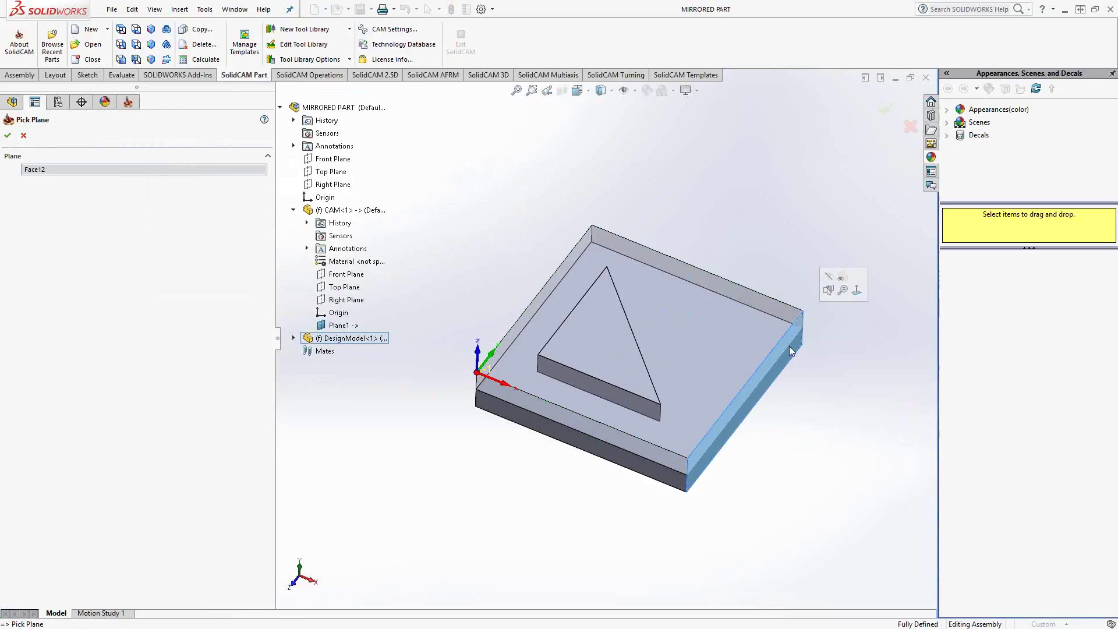
{"action": "left_click", "coordinate": [335, 327]}
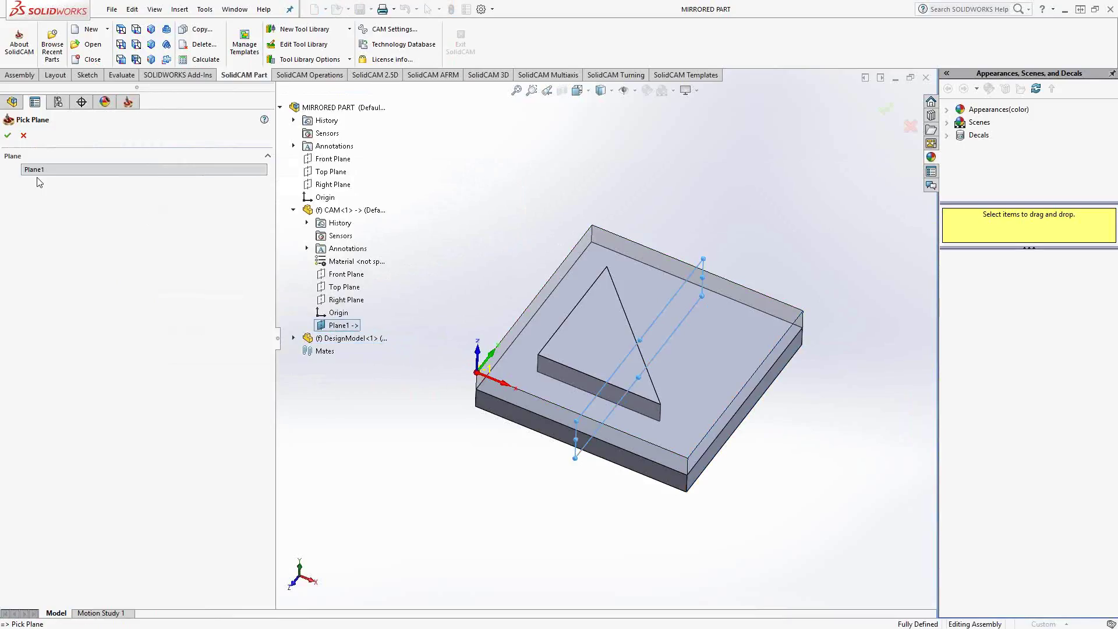
{"action": "left_click", "coordinate": [7, 136]}
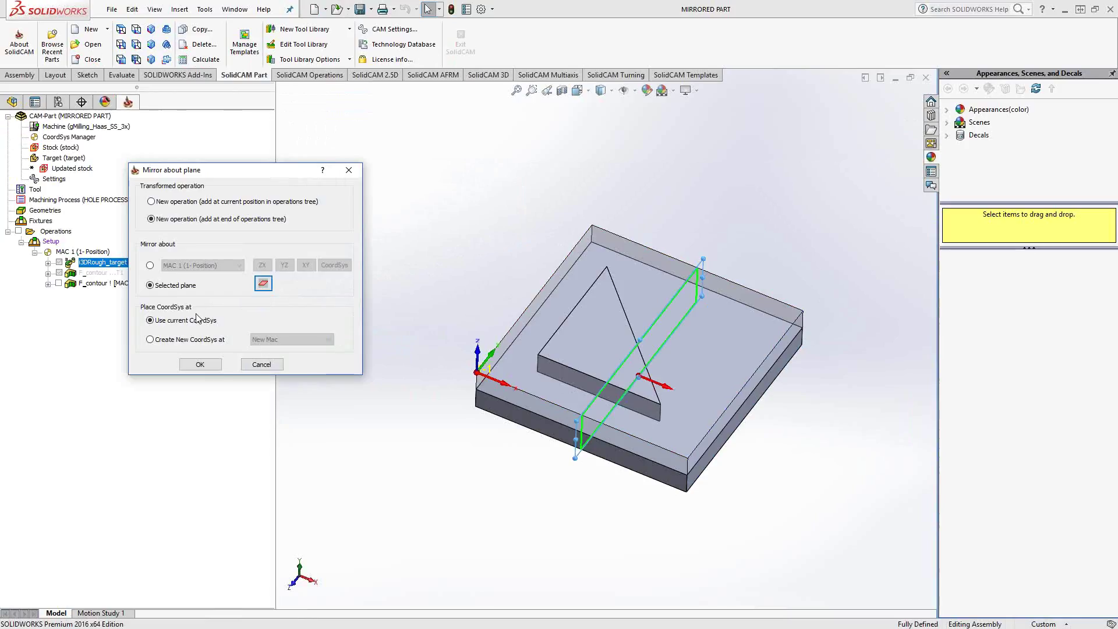
- Place the mirrored roughing in a new MAC 2 (1-Position) coordinate system and confirm
{"action": "left_click", "coordinate": [158, 342]}
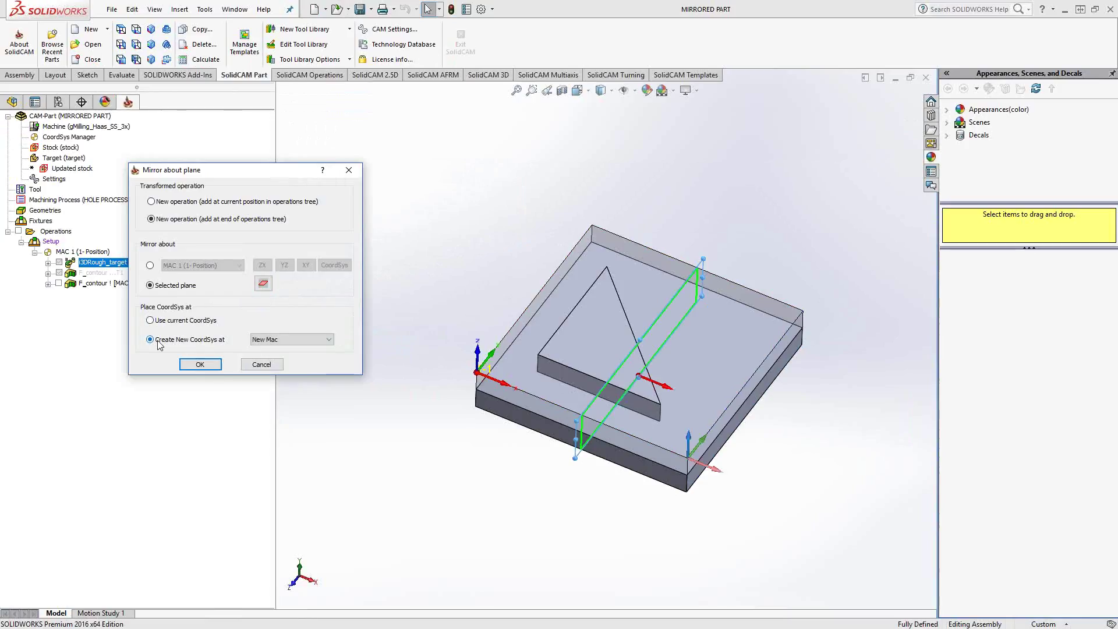
{"action": "left_click", "coordinate": [329, 340]}
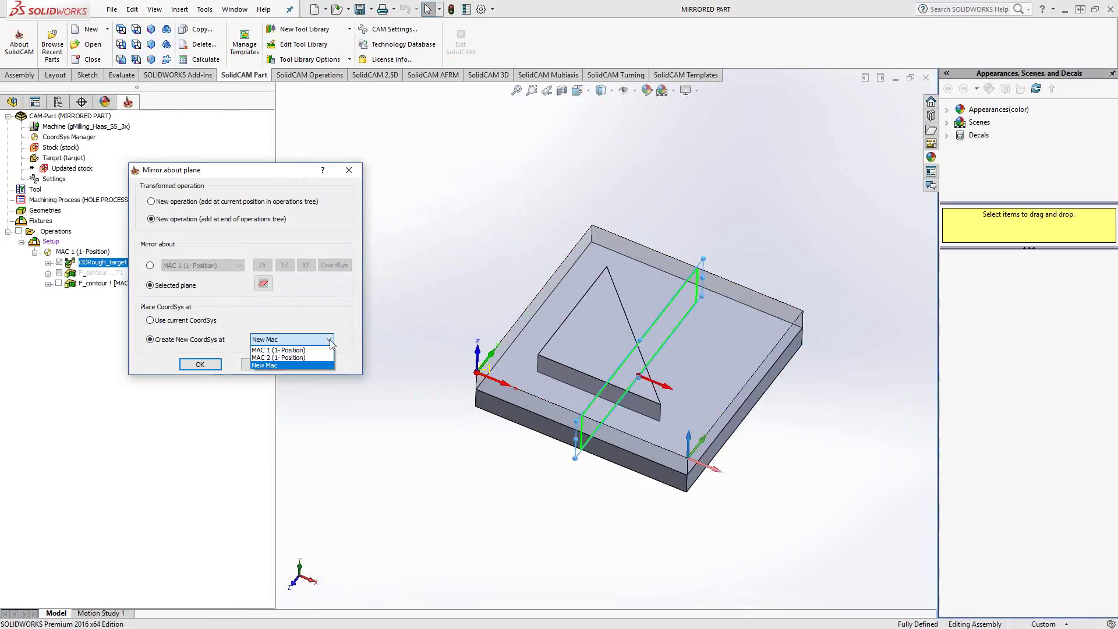
{"action": "left_click", "coordinate": [297, 357]}
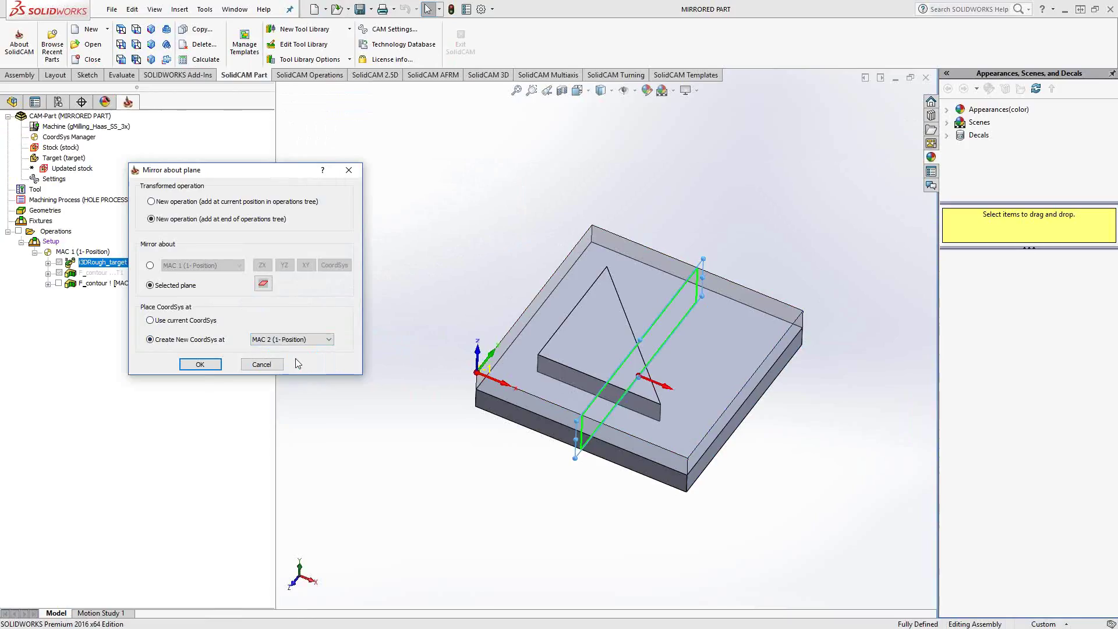
{"action": "left_click", "coordinate": [201, 365]}
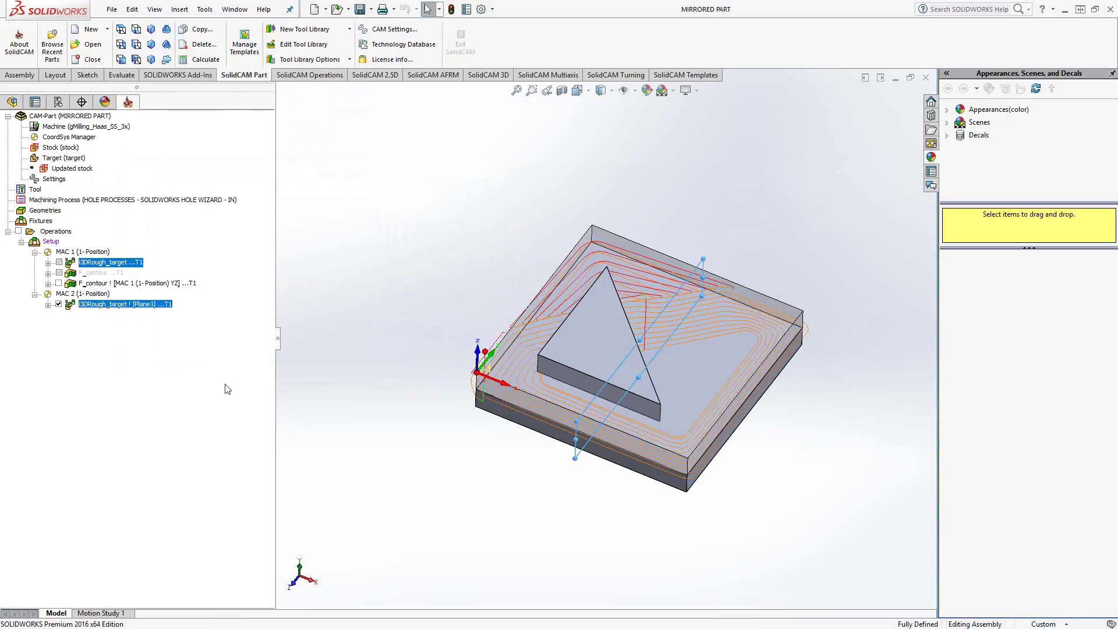
- Rotate the part to inspect the mirrored roughing toolpath, then return to isometric view
{"action": "middle_click_drag", "start_coordinate": [639, 417], "coordinate": [660, 406]}
{"action": "key", "text": "ctrl+7"}
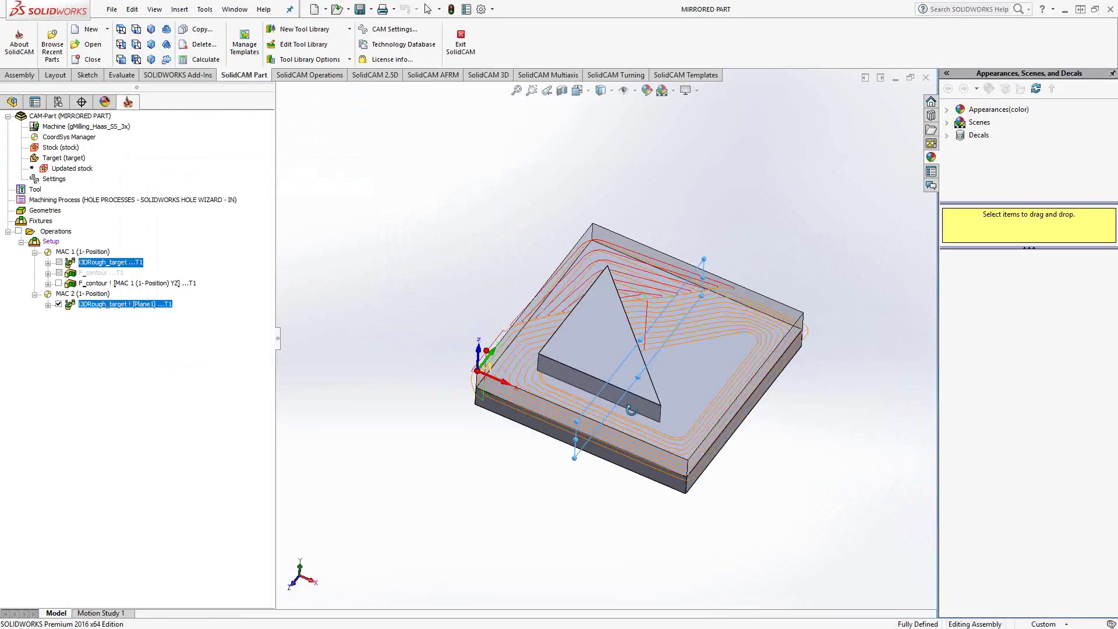